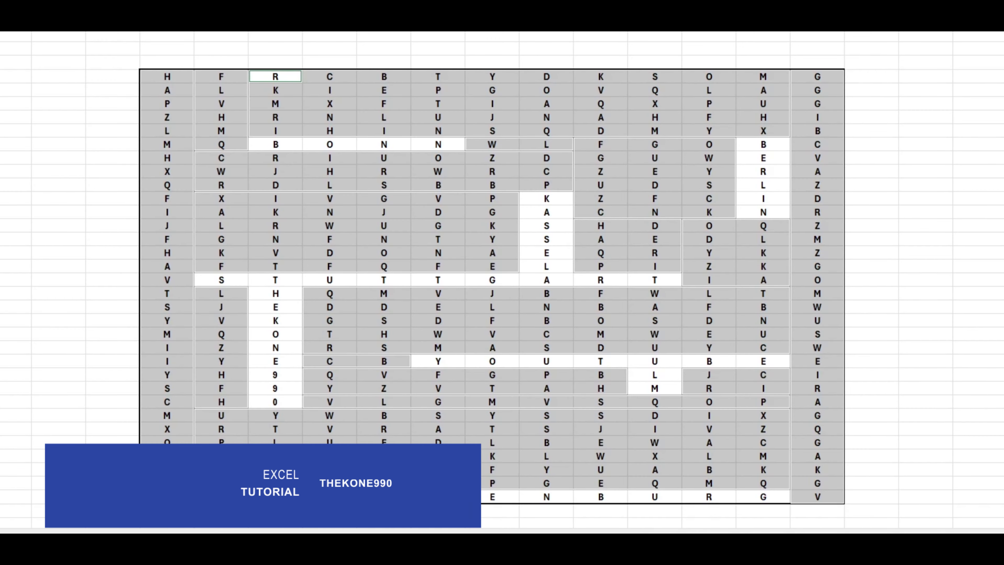
# Step: Deselect the preview so the grid shows only placed words like BONN, BERLIN, KASSEL and STUTTGART
pyautogui.click(474, 200)
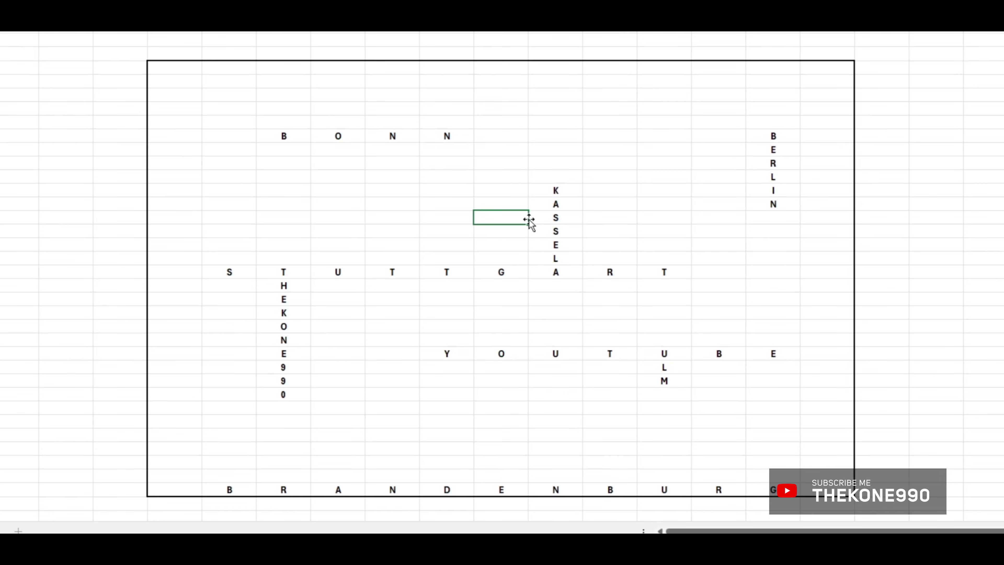
# Step: Select the whole grid range, then narrow it to blank cells via Inhalte auswählen > Leerzellen
pyautogui.click(169, 64)
pyautogui.moveTo(169, 64)
pyautogui.mouseDown()
pyautogui.moveTo(798, 488)
pyautogui.moveTo(824, 489)
pyautogui.mouseUp()
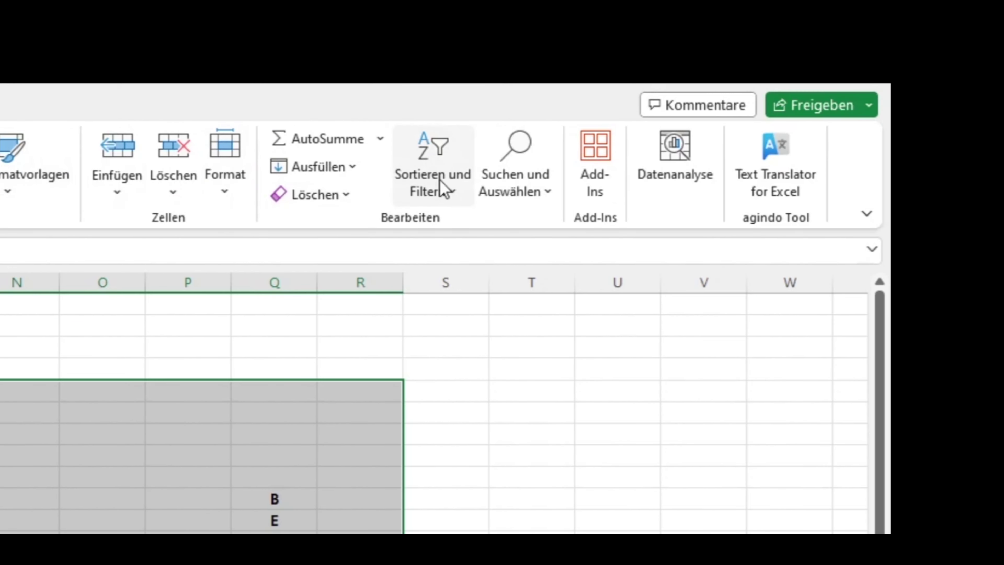
pyautogui.click(501, 175)
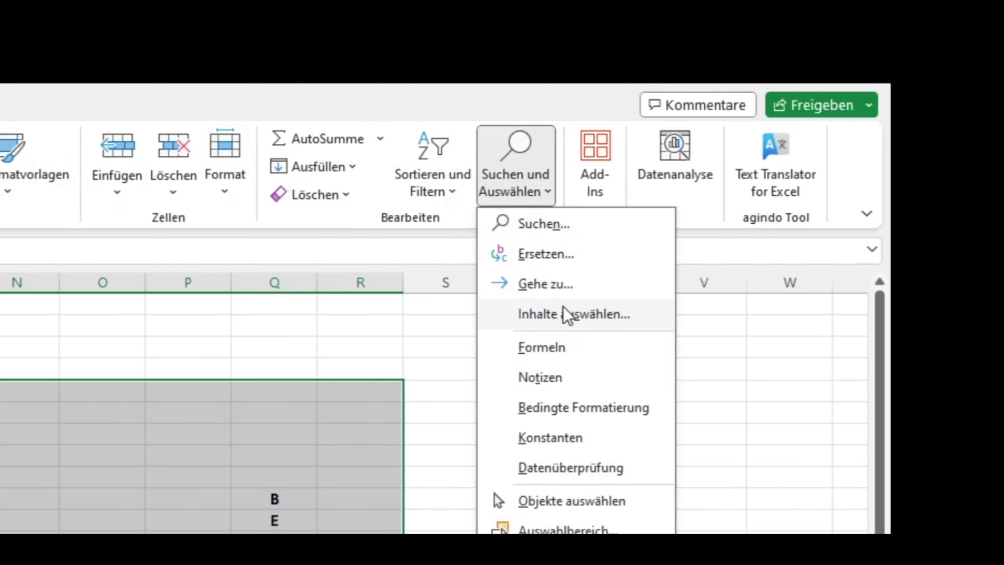
pyautogui.click(567, 315)
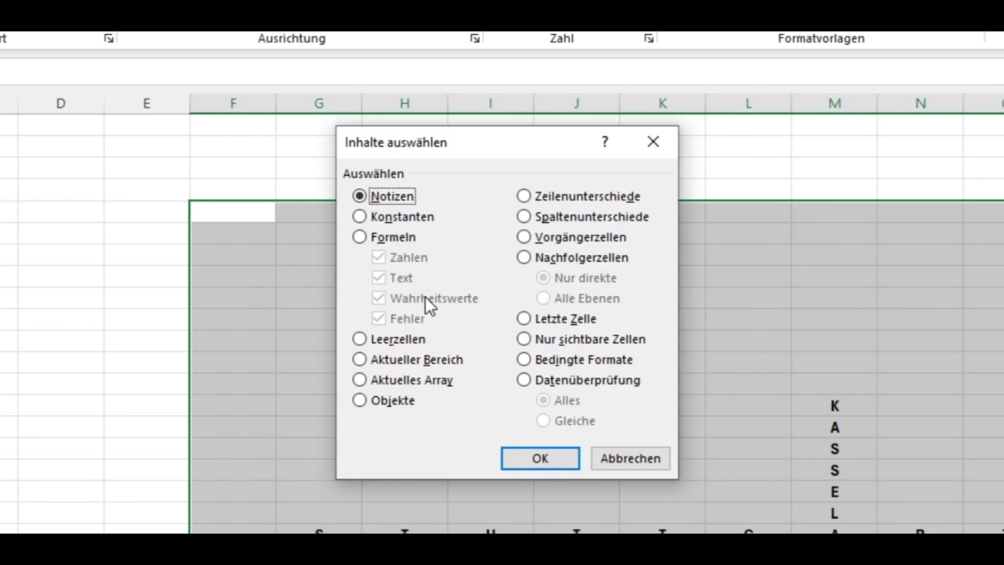
pyautogui.click(414, 339)
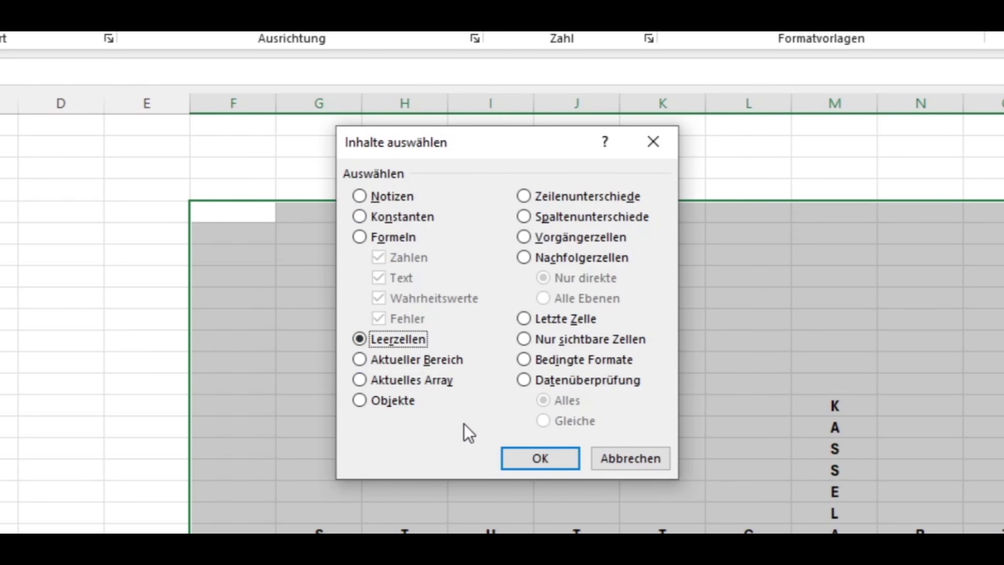
pyautogui.click(536, 459)
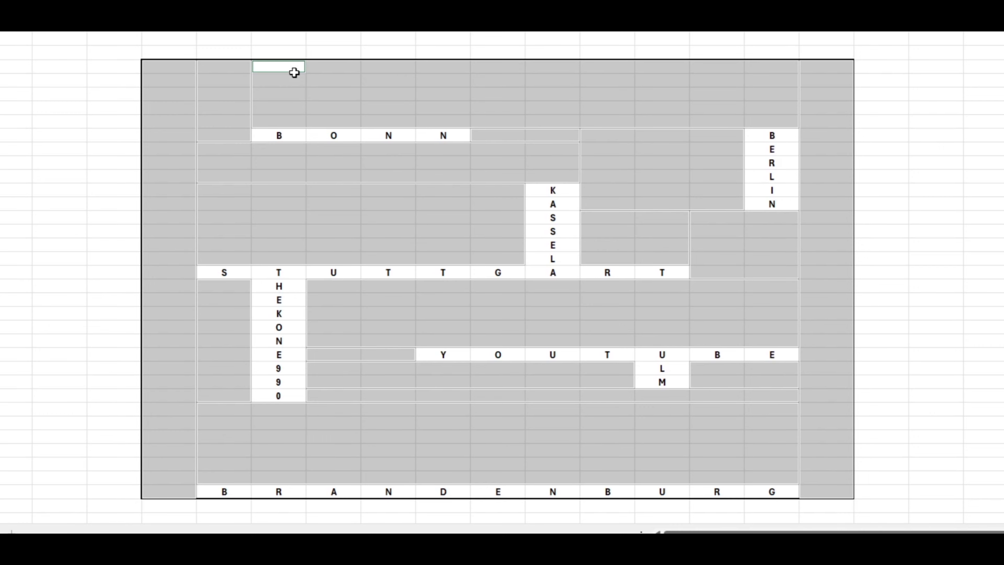
# Step: Insert the WAHL function from the Shift+F3 function picker to open its argument fields
pyautogui.hotkey('shift', 'F3')
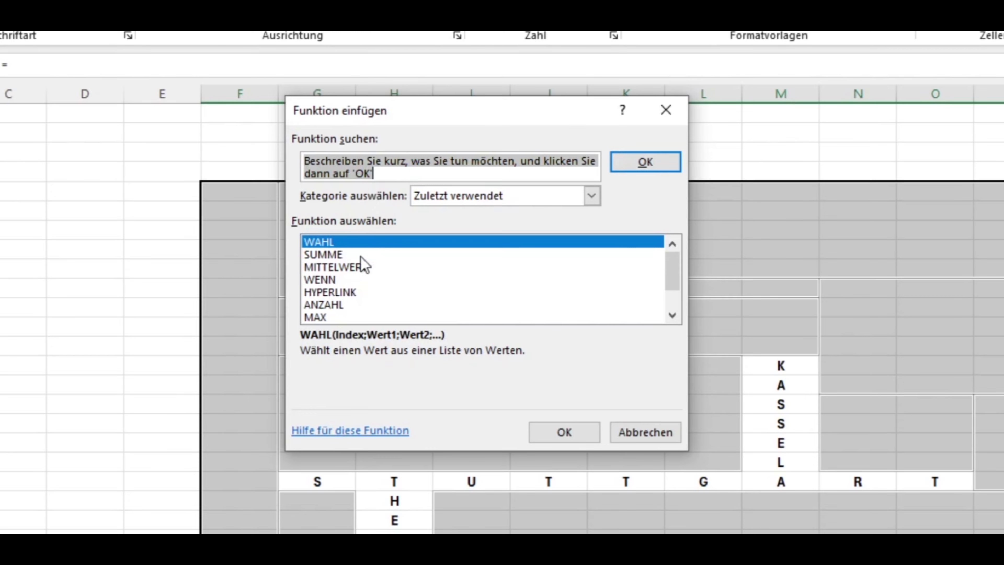
pyautogui.click(571, 436)
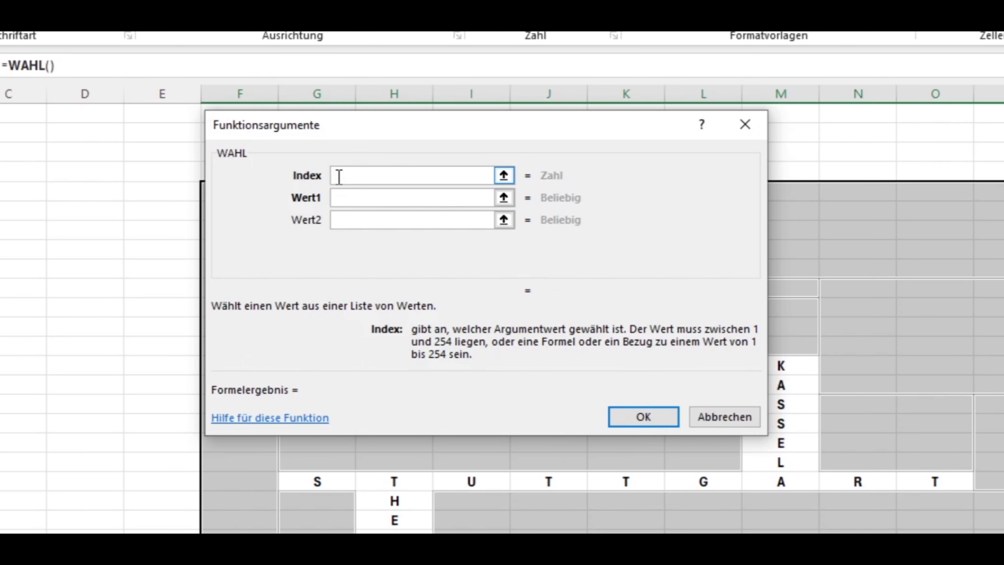
# Step: Set the WAHL index to ZUFALLSBEREICH(1;26) and enter the letter values starting with A and B
pyautogui.write('ZUFALLSBEREICH(')
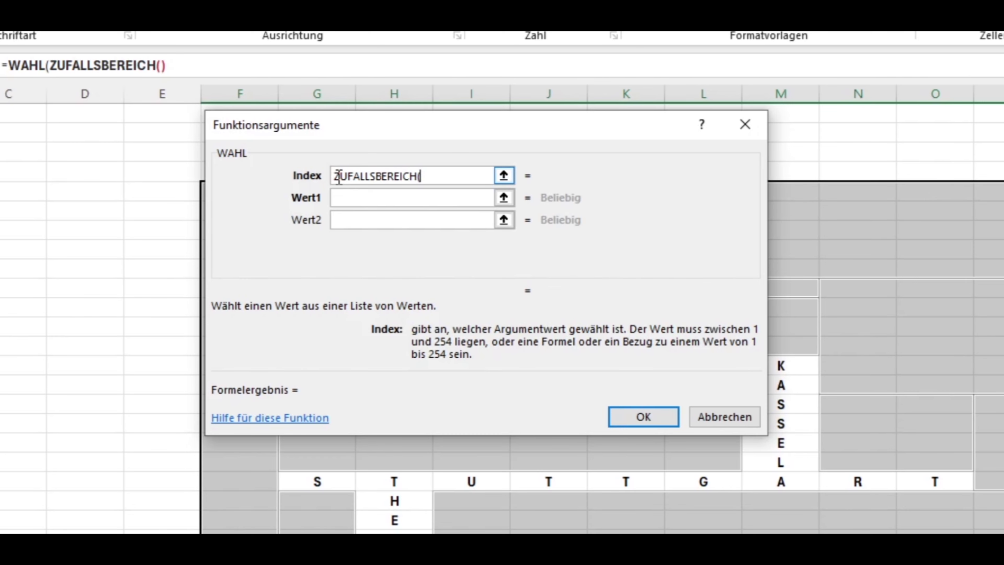
pyautogui.write('1;')
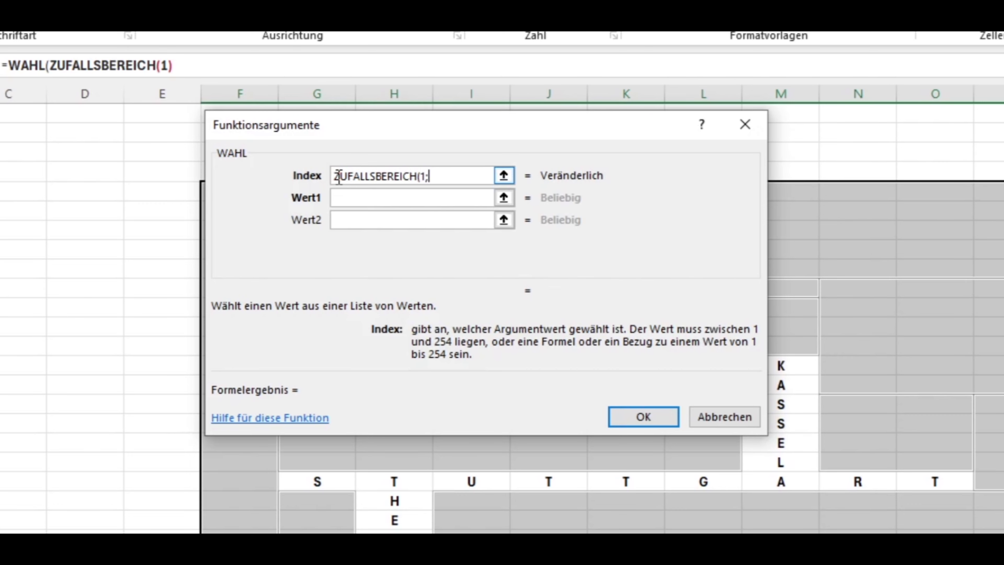
pyautogui.write('26')
pyautogui.write(')')
pyautogui.press('Tab')
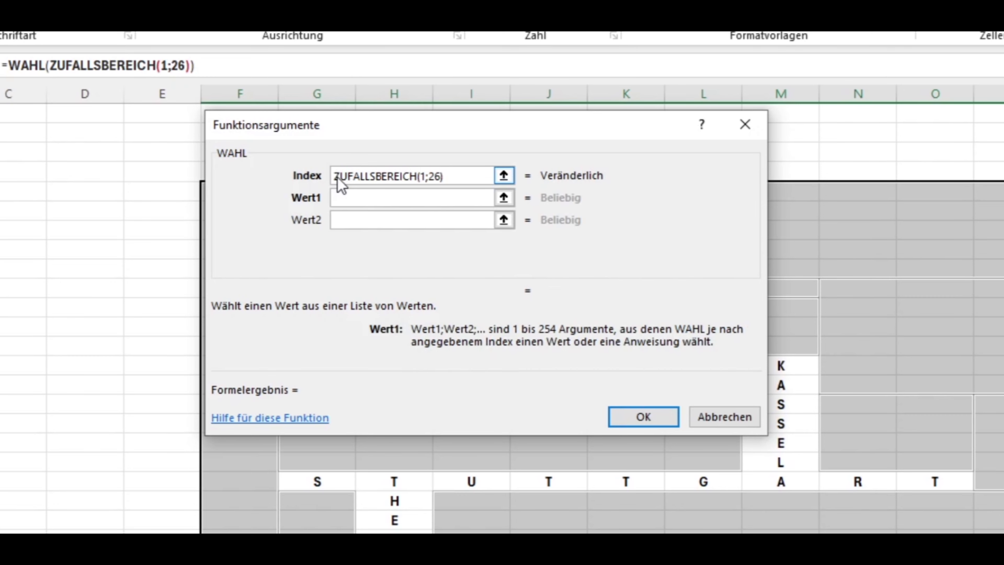
pyautogui.write('A')
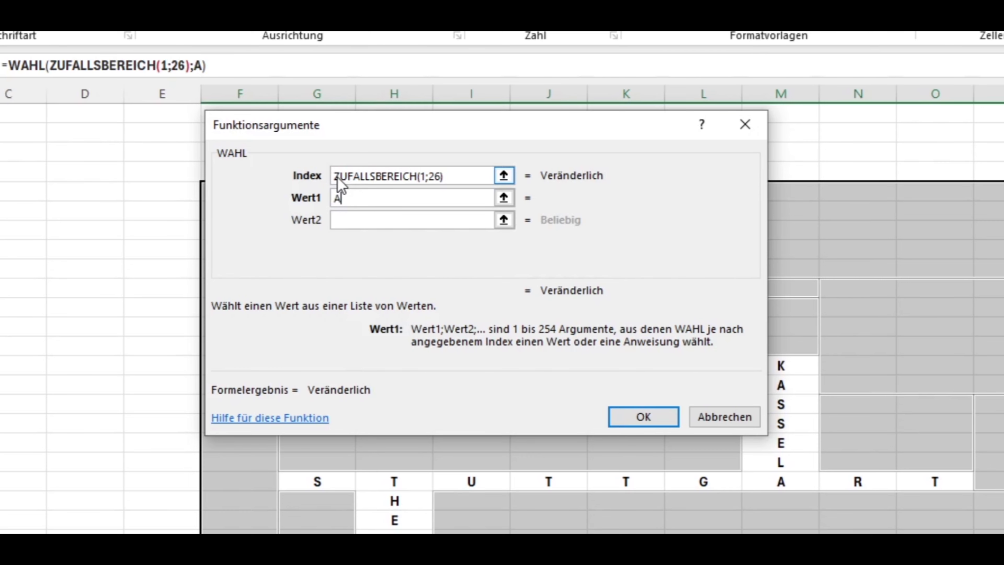
pyautogui.click(336, 220)
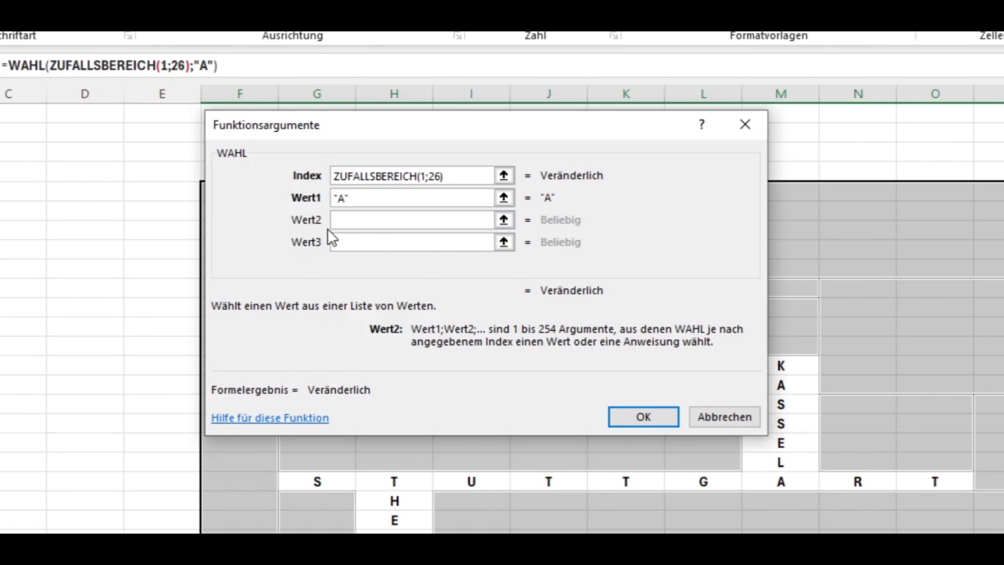
pyautogui.write('B')
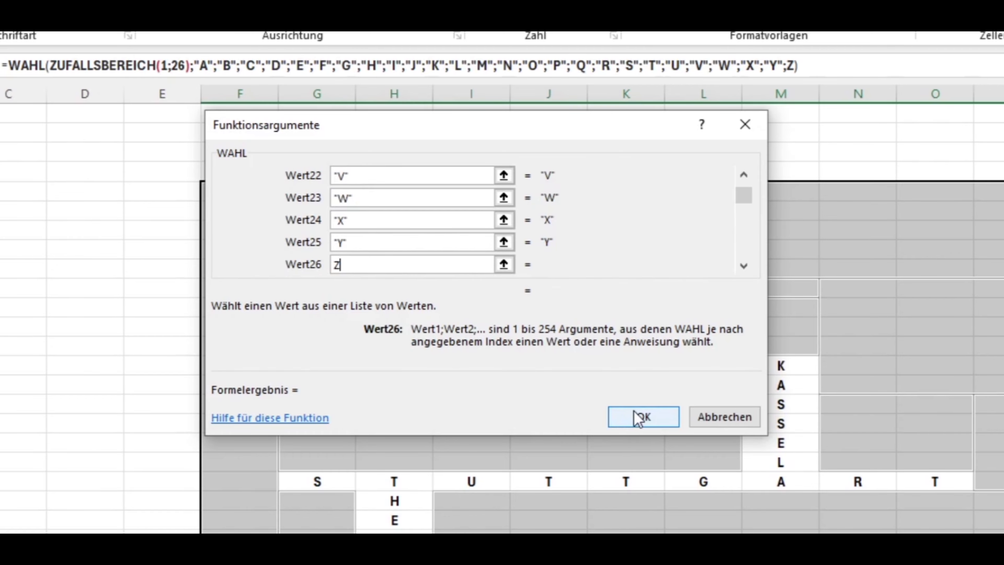
# Step: Confirm the WAHL formula and enter it into all selected blank cells with Ctrl+Enter
pyautogui.click(637, 417)
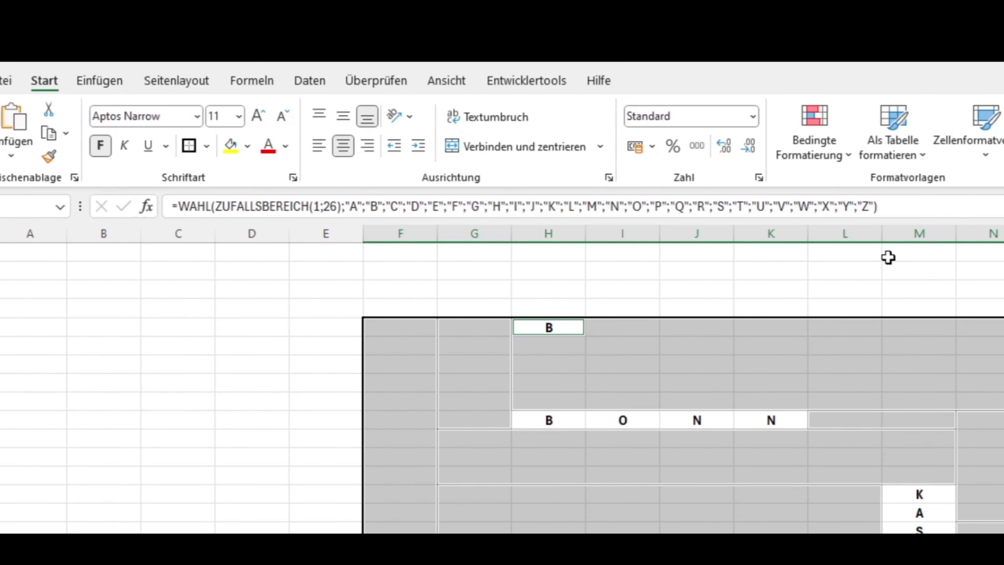
pyautogui.click(899, 211)
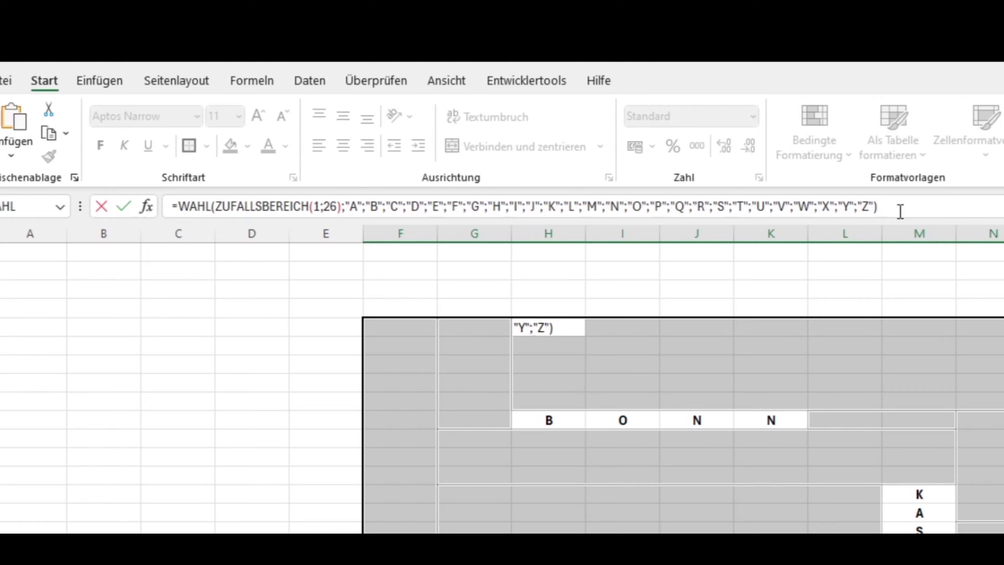
pyautogui.hotkey('ctrl', 'Return')
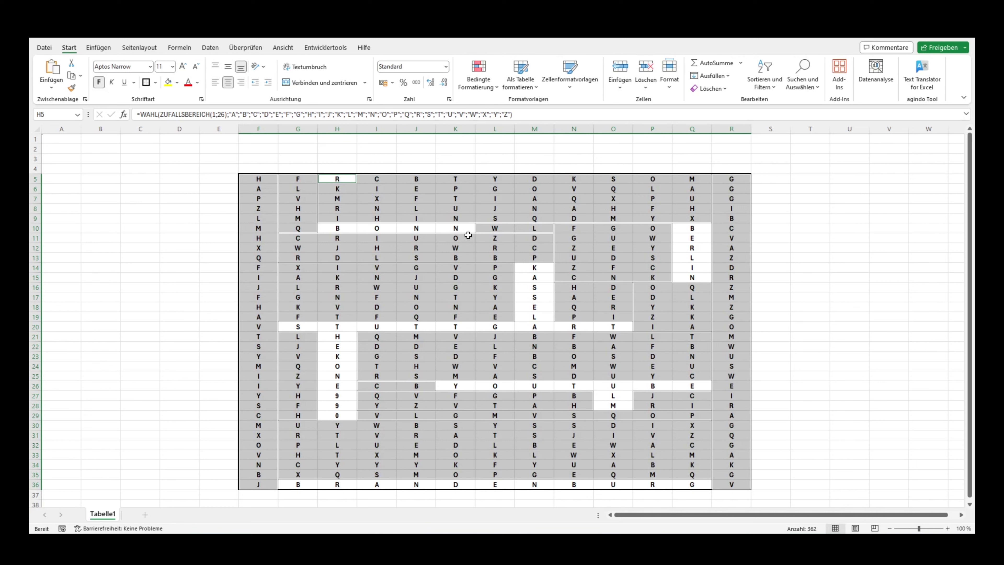
# Step: Select a single cell to drop the grey selection and view the completed letter grid
pyautogui.click(481, 268)
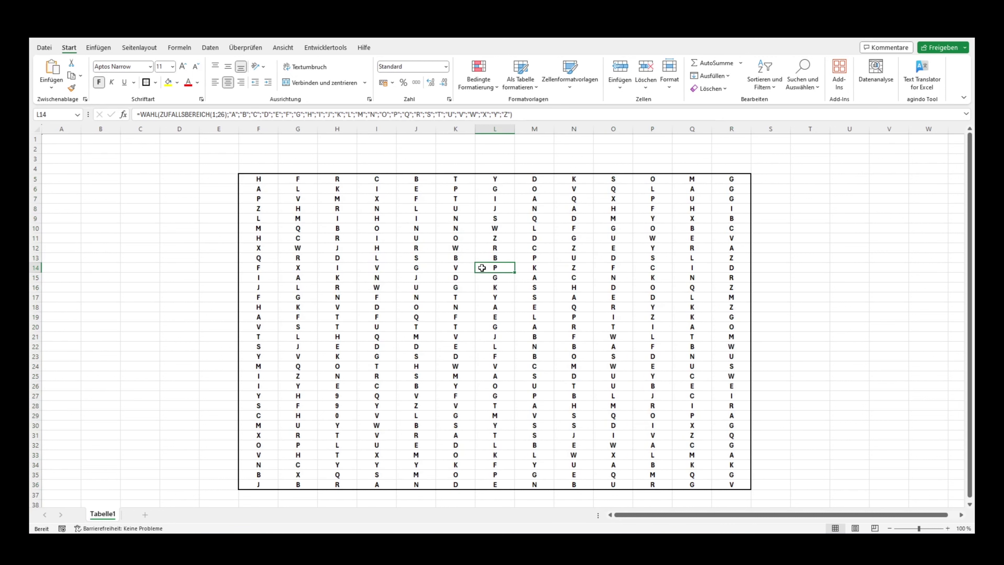